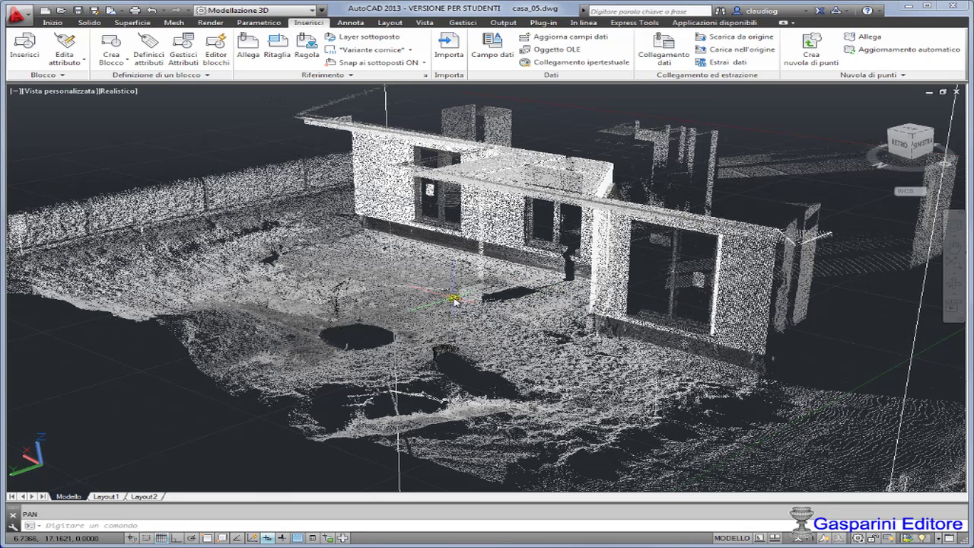
Close the casa_05 drawing without saving changes.
scroll(455, 299, up, 2)
scroll(455, 298, up, 2)
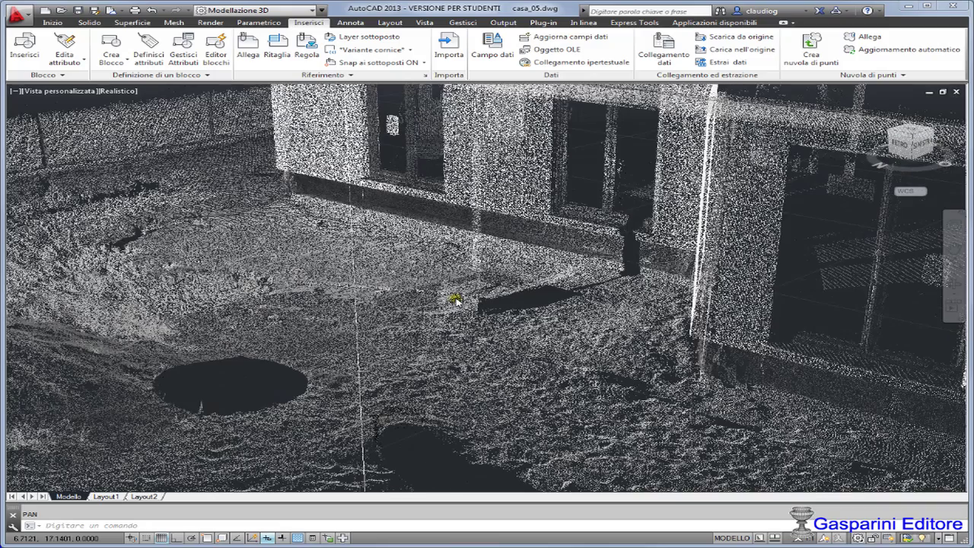
scroll(455, 298, up, 2)
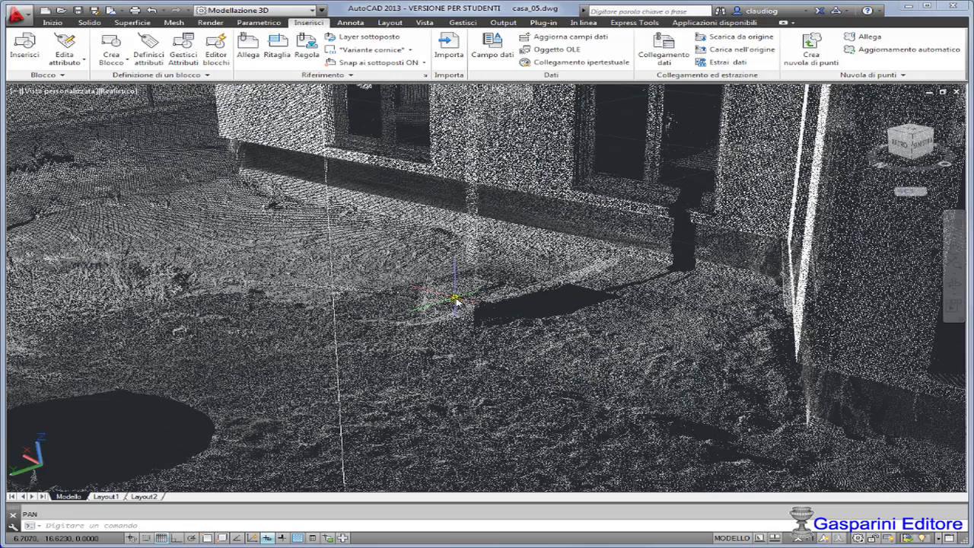
scroll(455, 299, down, 2)
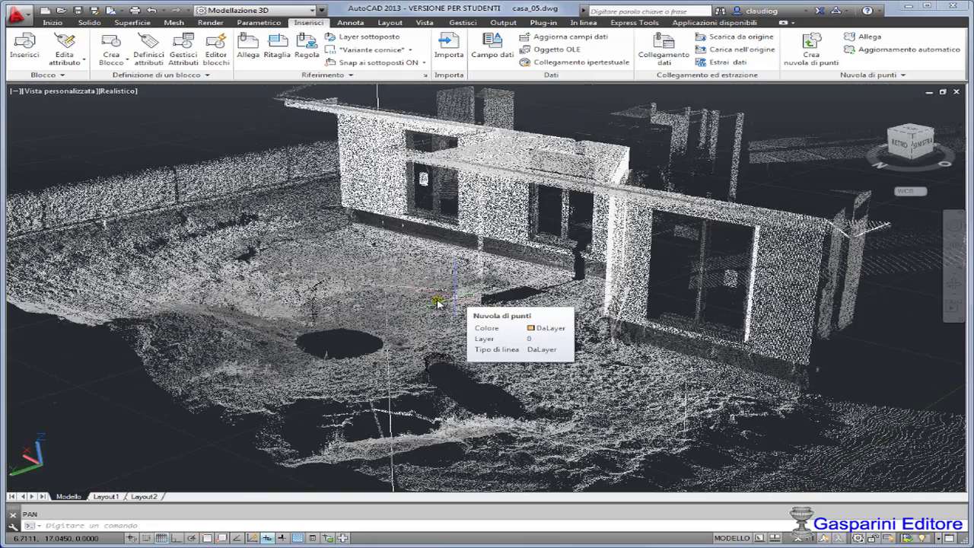
scroll(455, 299, down, 2)
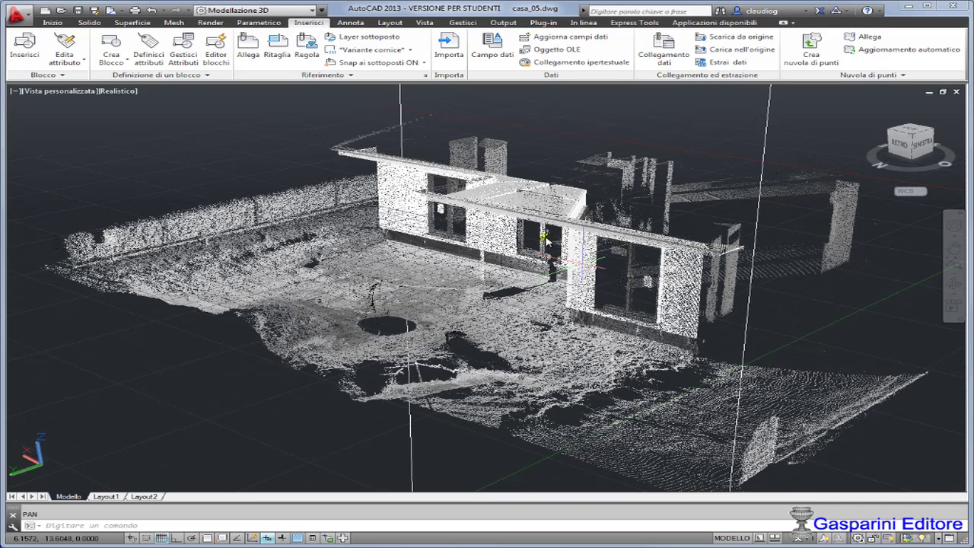
click(957, 91)
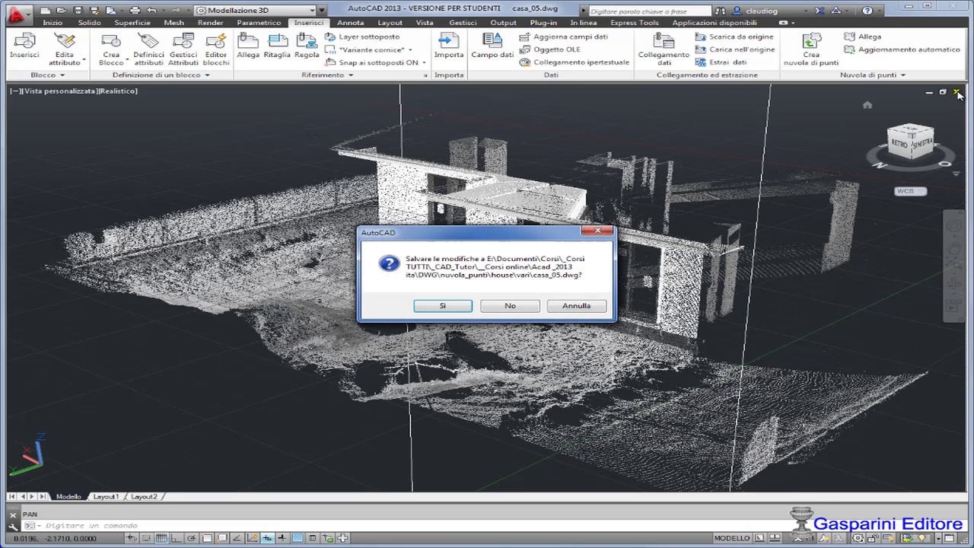
key(n)
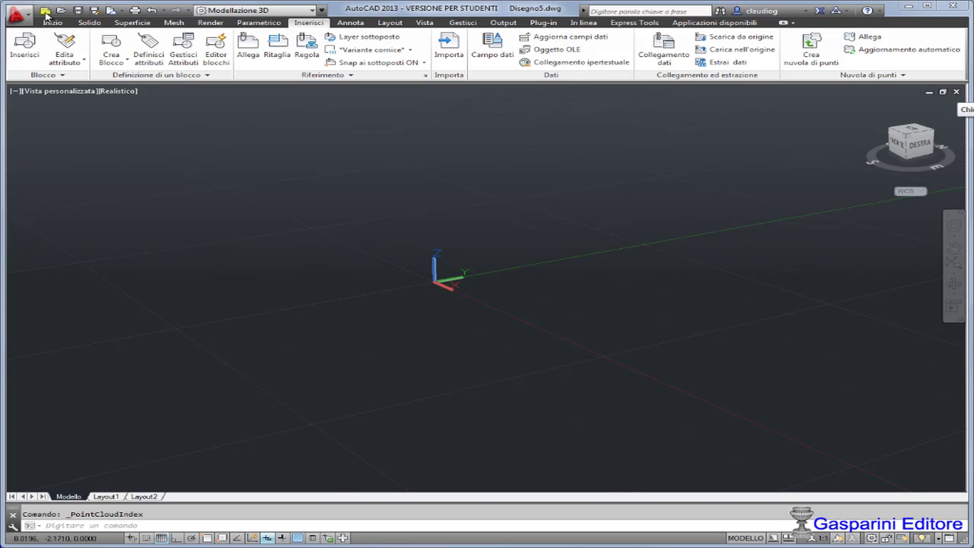
Start a new drawing from the acadiso3D template.
key(ctrl+n)
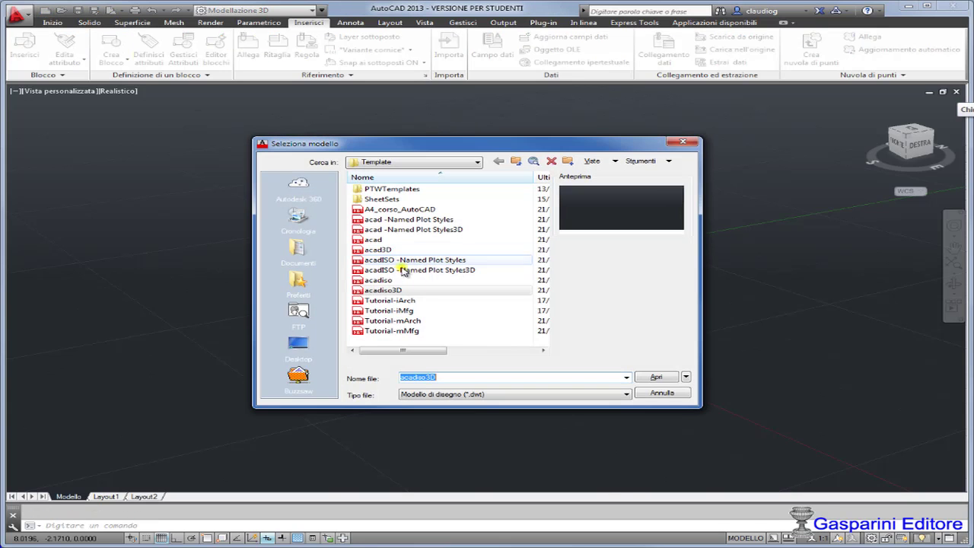
click(384, 291)
double_click(384, 291)
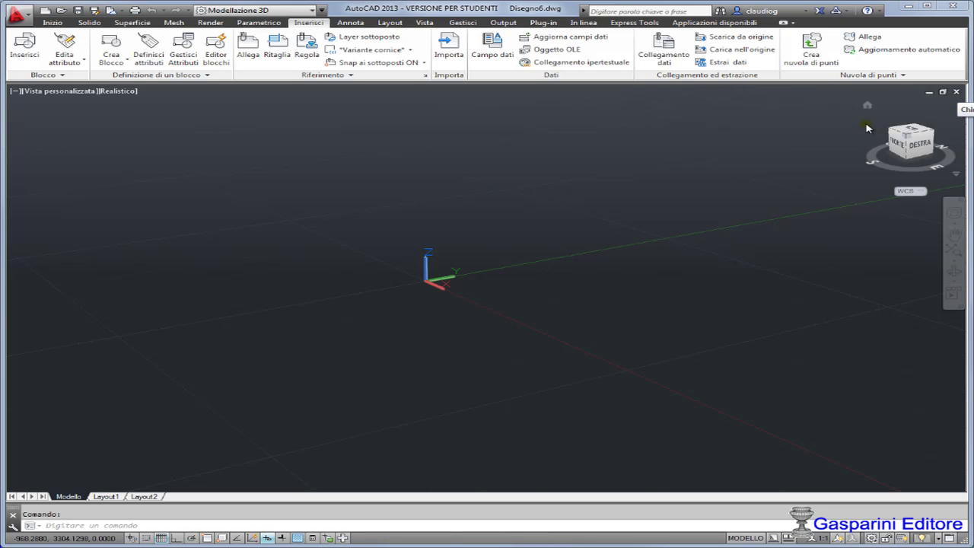
Pick casa_015.fls as the scan source for a new point cloud, keeping the Faro FLS file type.
click(807, 47)
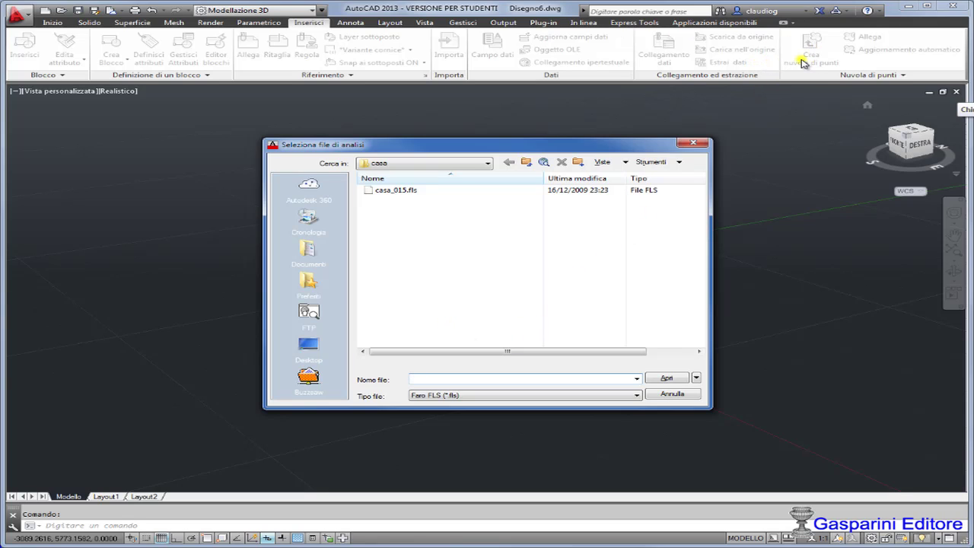
click(394, 194)
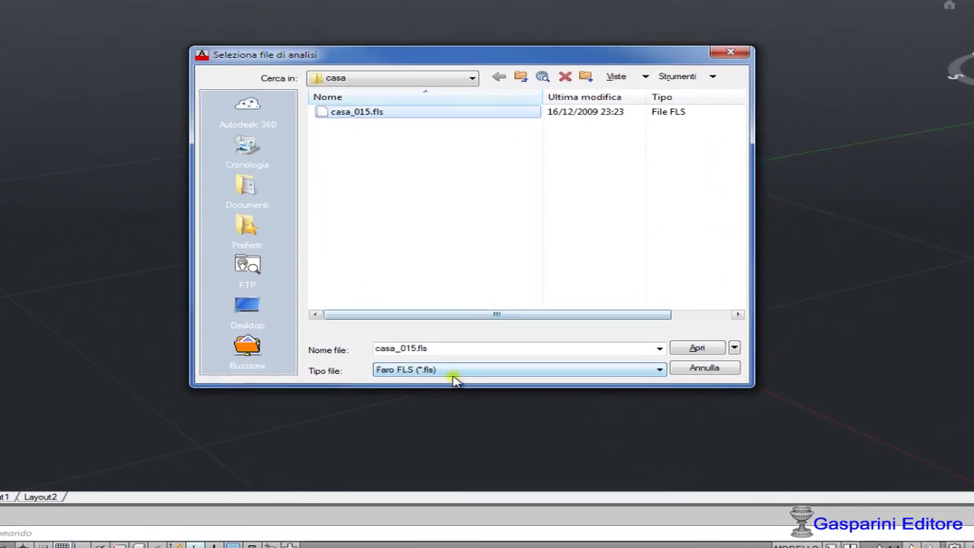
click(493, 367)
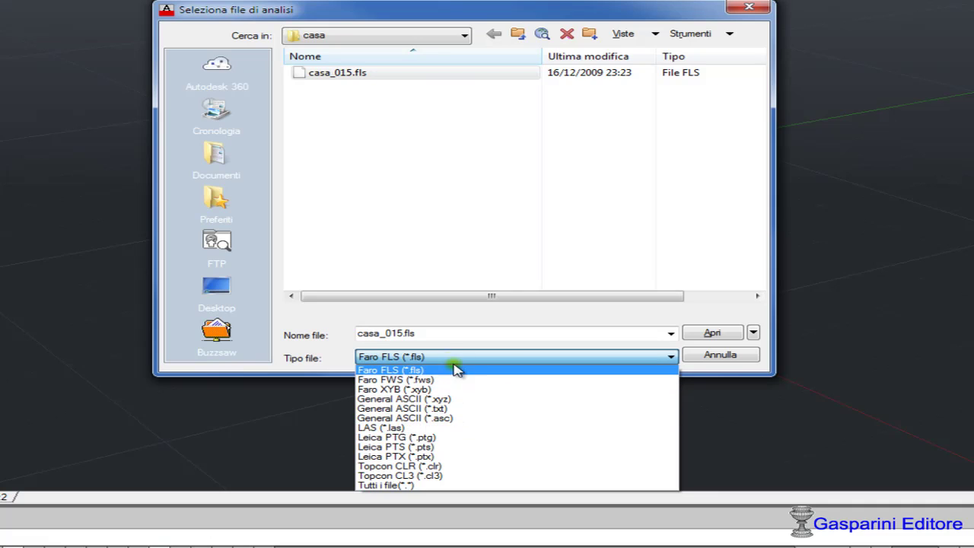
click(430, 331)
drag(431, 333, 364, 330)
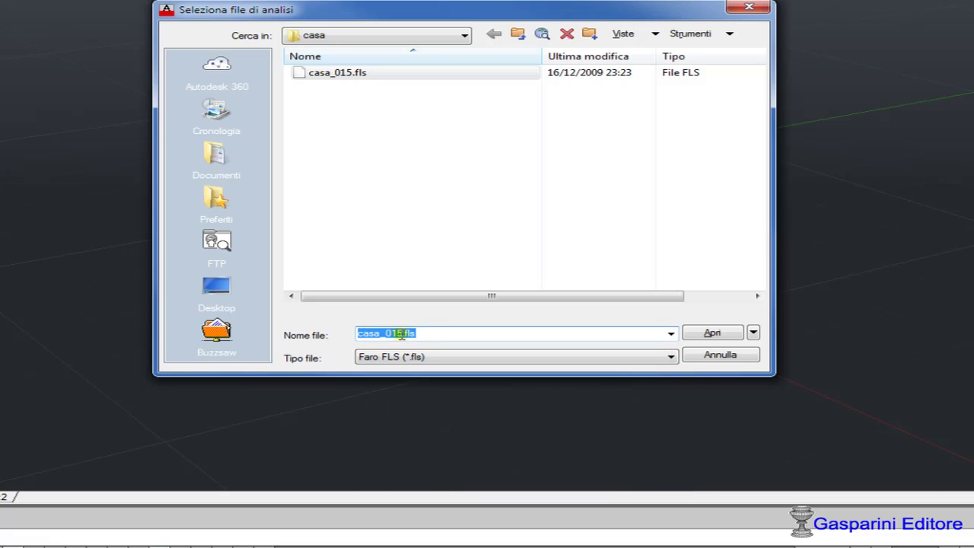
click(388, 356)
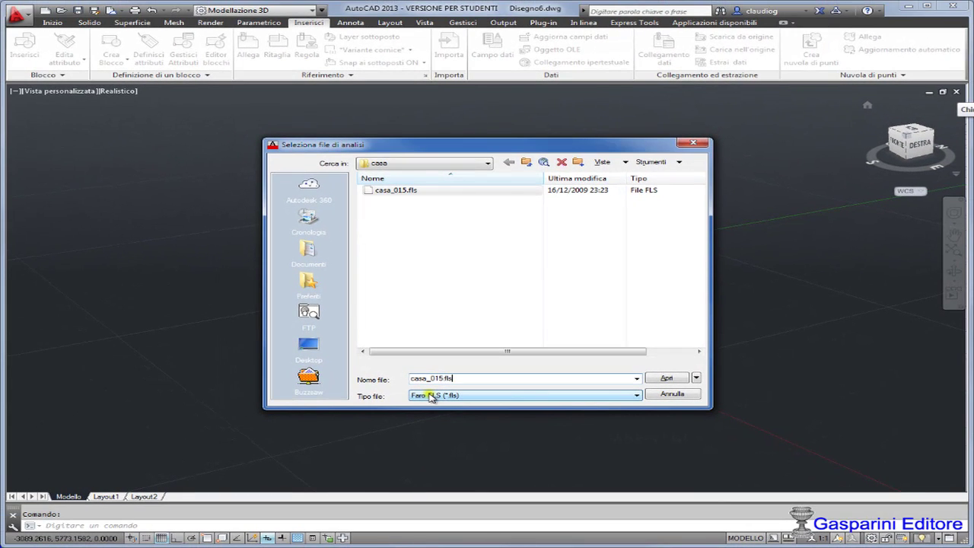
click(453, 381)
double_click(397, 192)
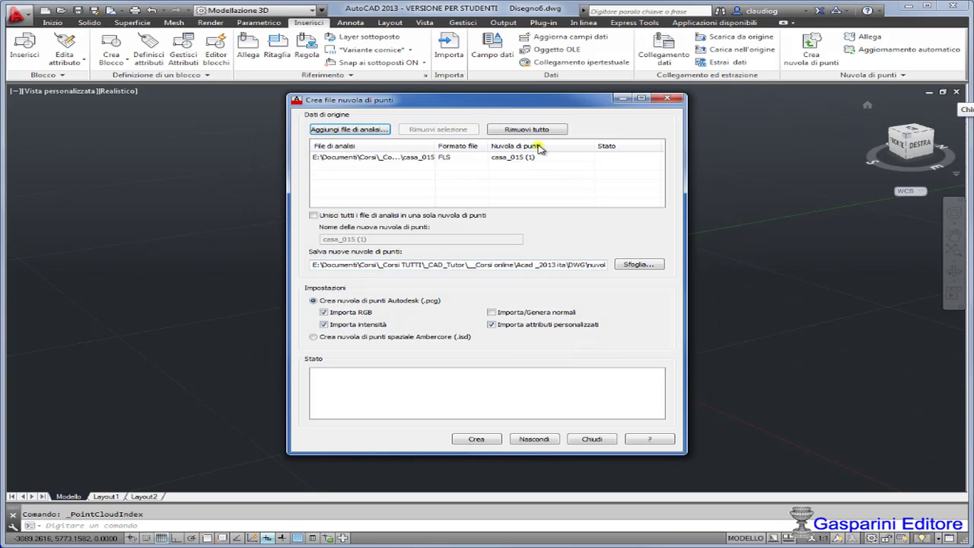
Index casa_015 into casa_015 (1).pcg in Autodesk .pcg format, importing RGB and intensity.
click(363, 158)
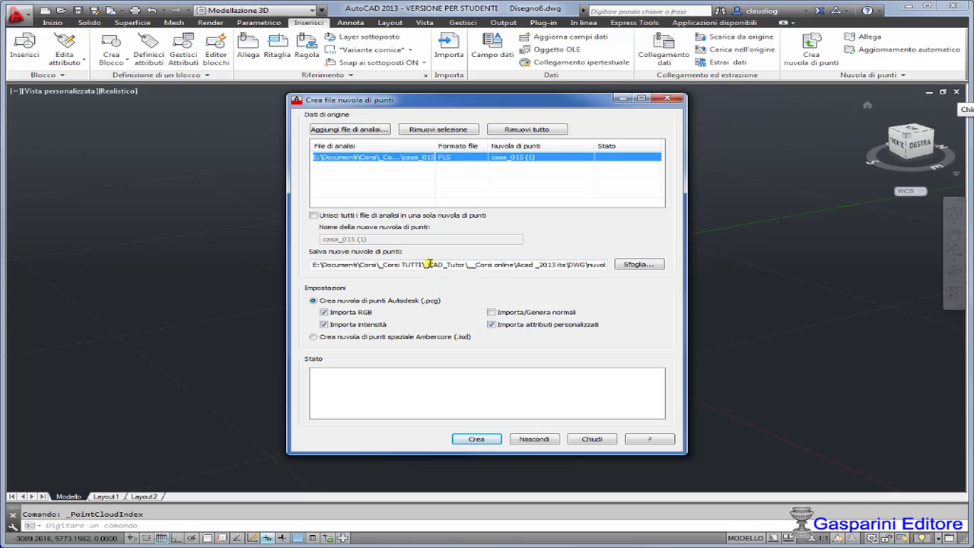
drag(428, 264, 875, 276)
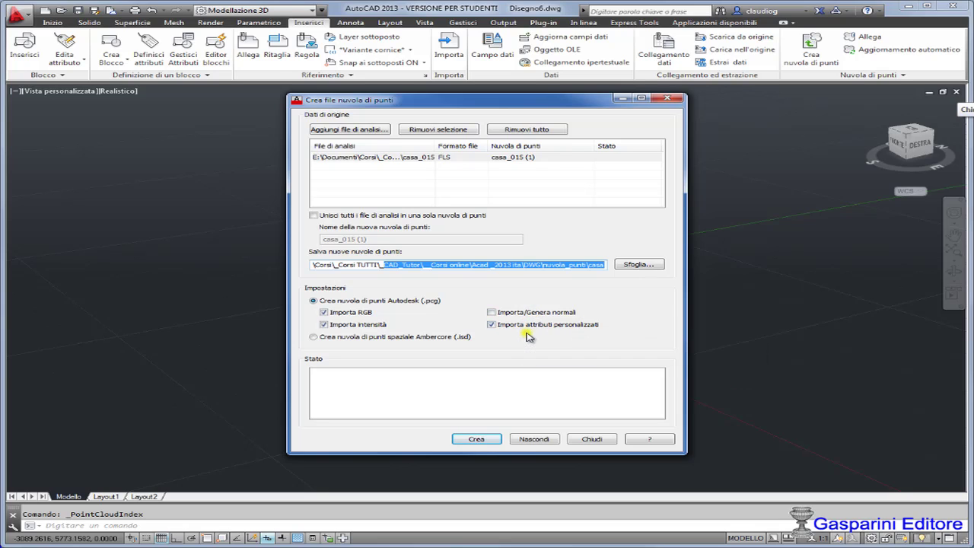
click(479, 441)
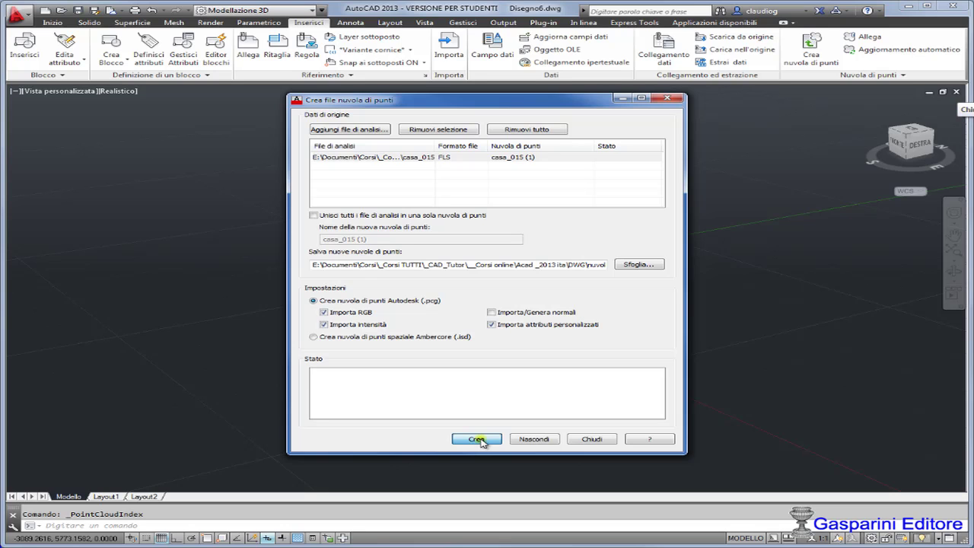
click(477, 440)
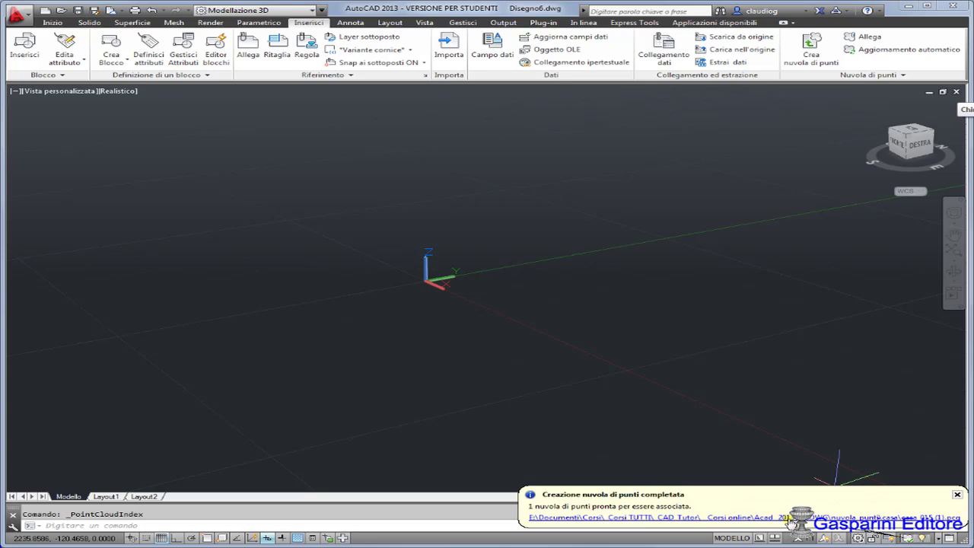
Attach casa_015 (1) at insertion point 0,0,0 with scale 1, rotation 0, and details shown.
click(789, 520)
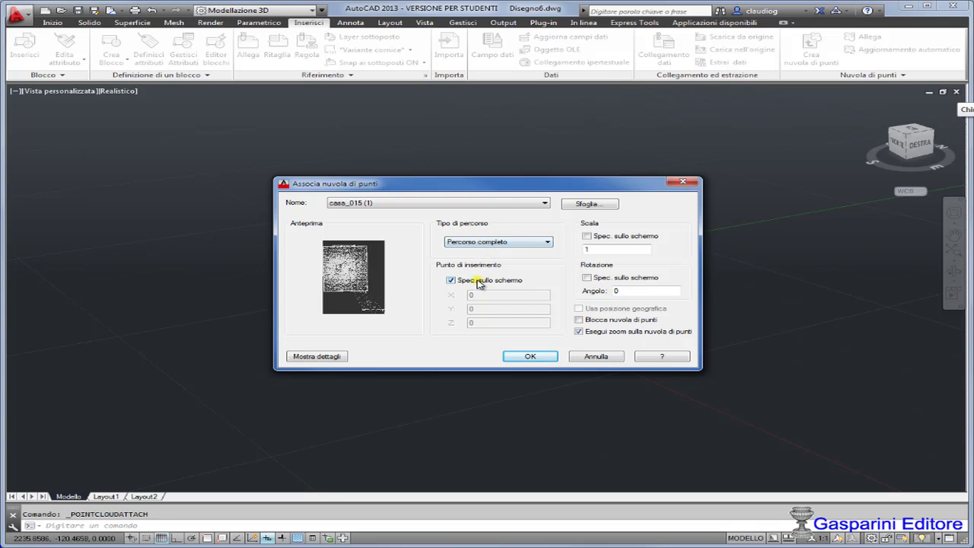
click(476, 281)
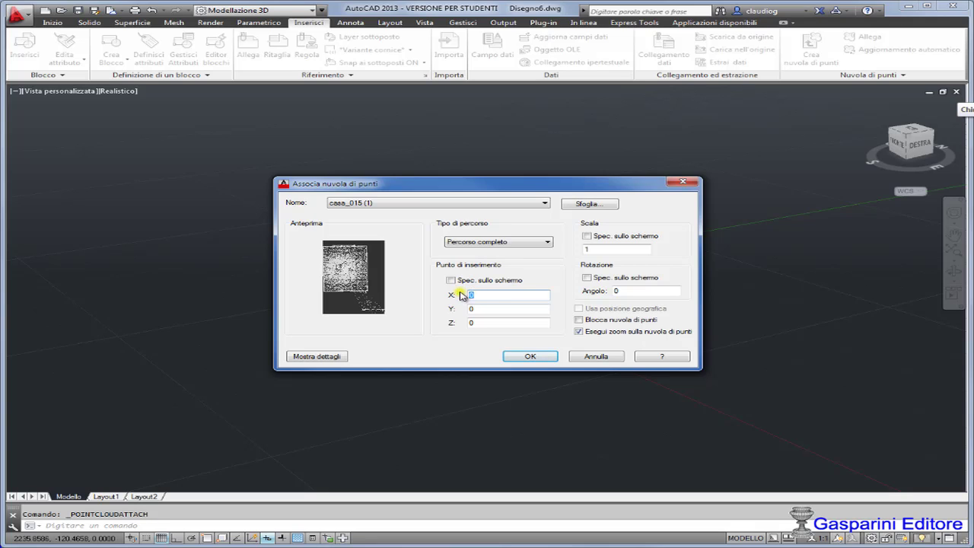
click(486, 294)
click(484, 322)
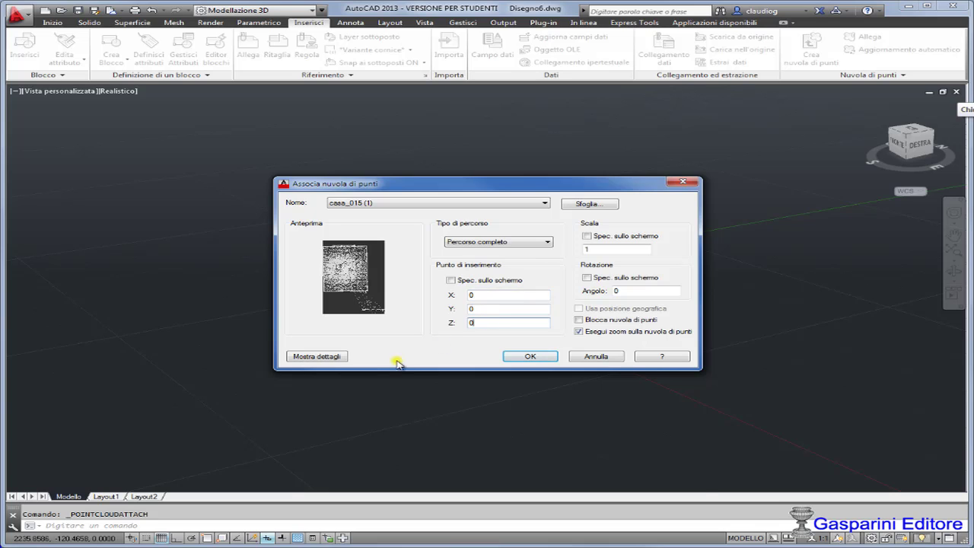
click(339, 356)
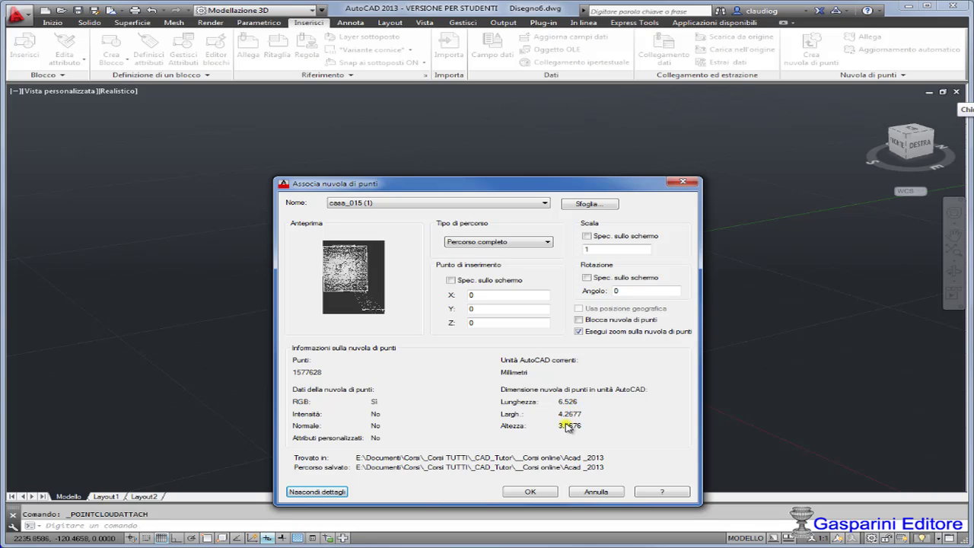
click(528, 491)
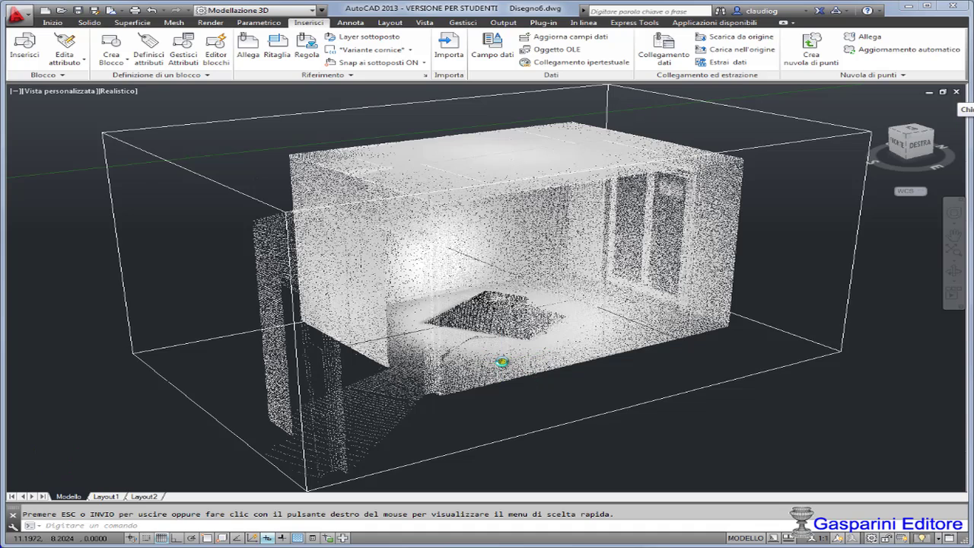
Zoom and orbit around the room scan, then select the point cloud to reach its ribbon tools.
scroll(501, 362, down, 2)
scroll(501, 361, down, 2)
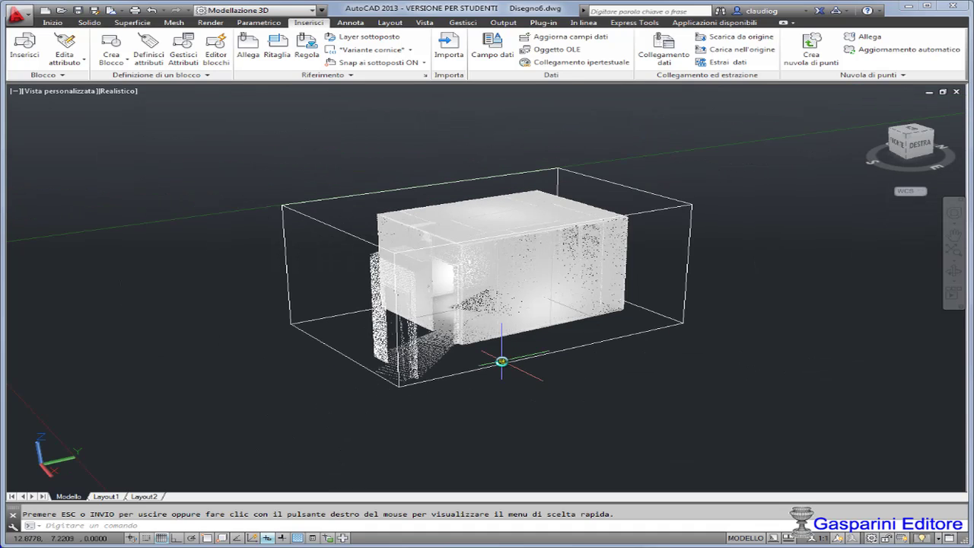
scroll(502, 362, down, 1)
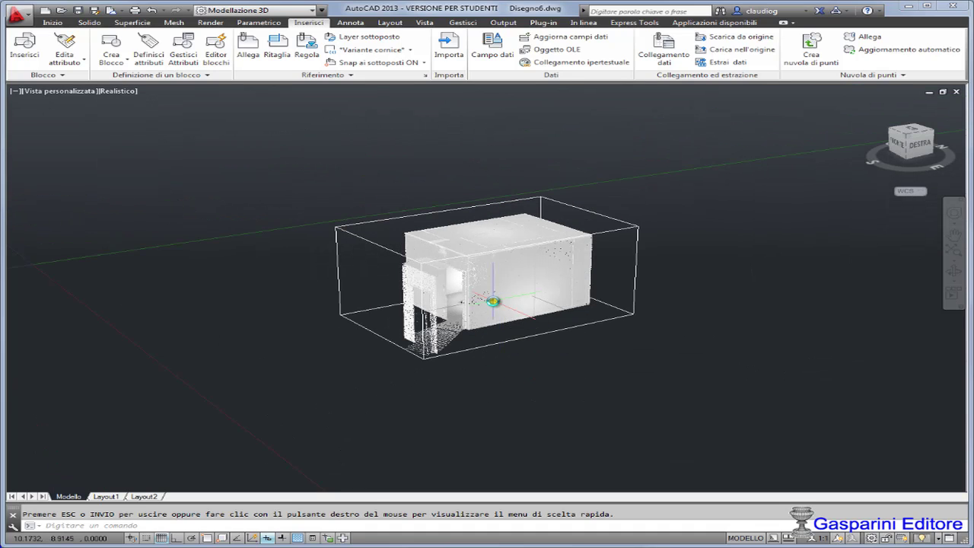
scroll(493, 301, up, 1)
scroll(493, 301, up, 2)
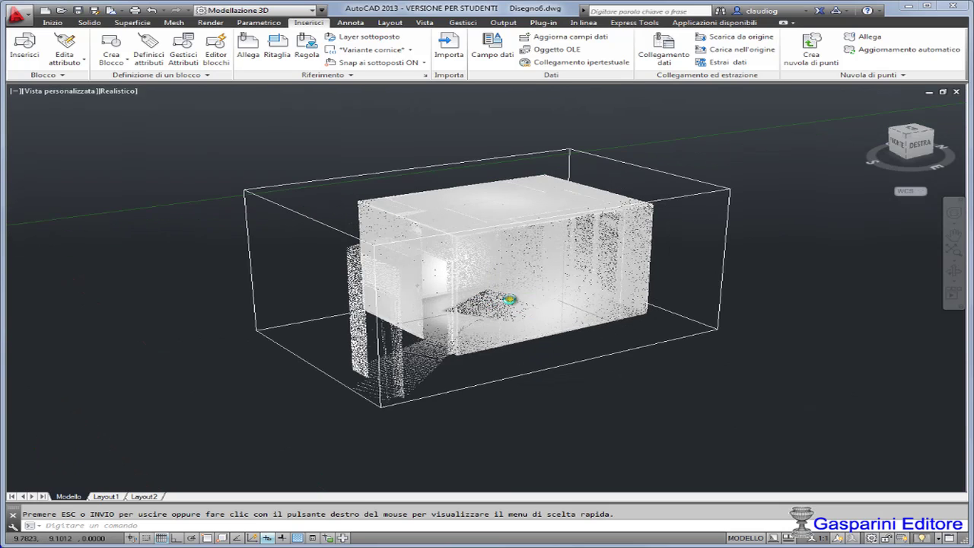
scroll(493, 301, up, 2)
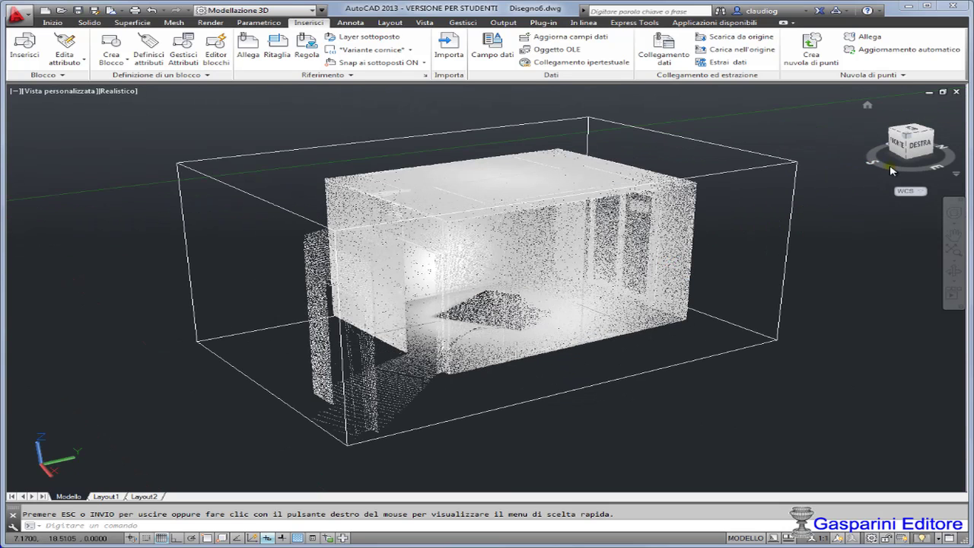
mouse_move(913, 167)
mouse_down()
mouse_move(92, 152)
mouse_move(719, 165)
mouse_move(702, 170)
mouse_up()
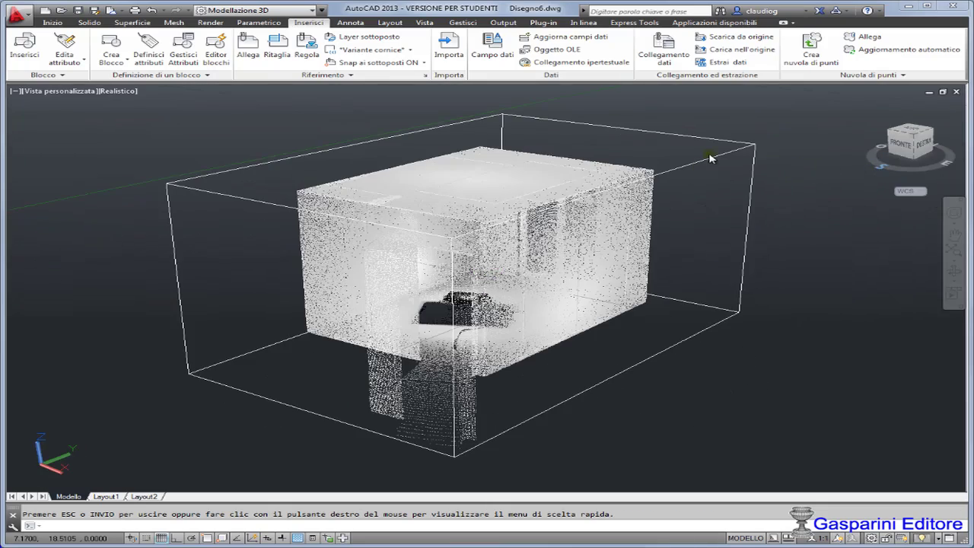
click(689, 173)
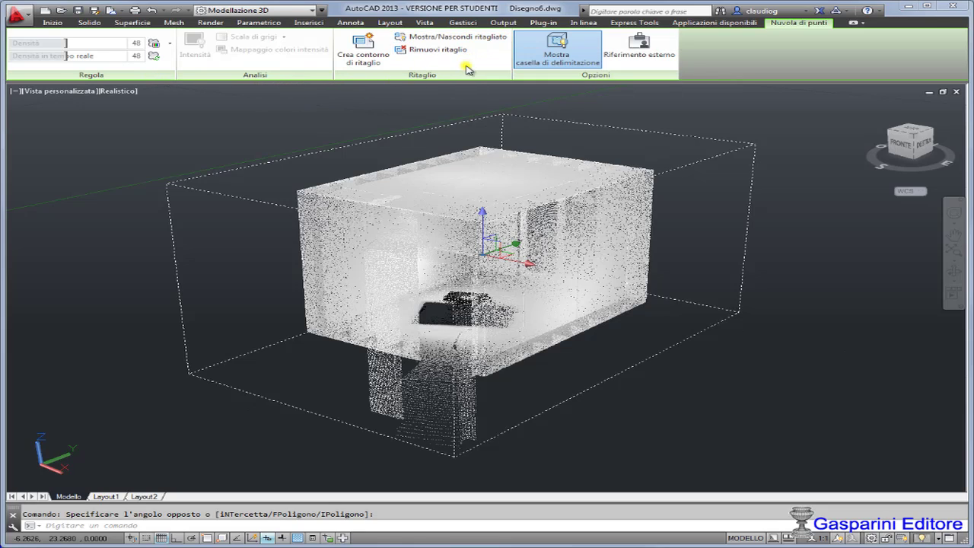
Toggle display of clipped points, and hide then re-show the point cloud's bounding box.
click(450, 39)
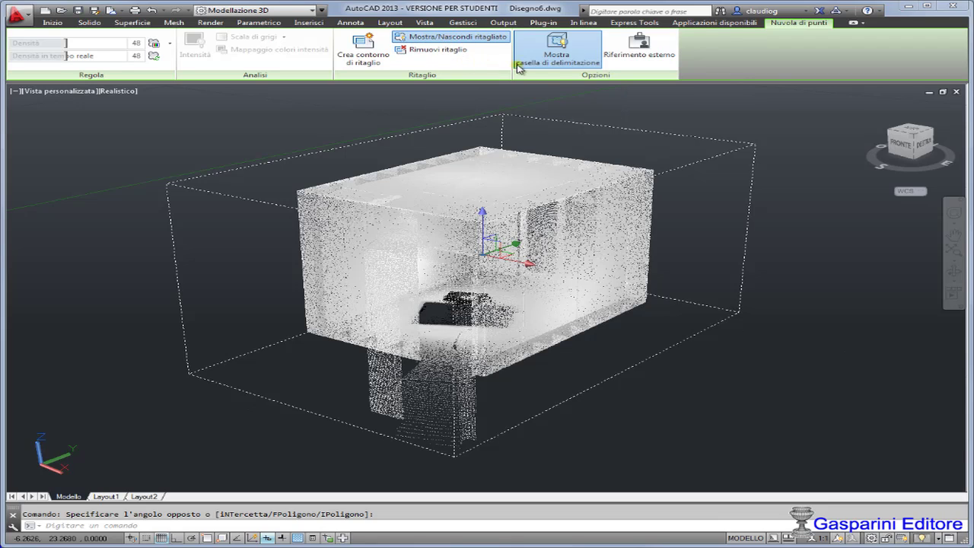
click(546, 66)
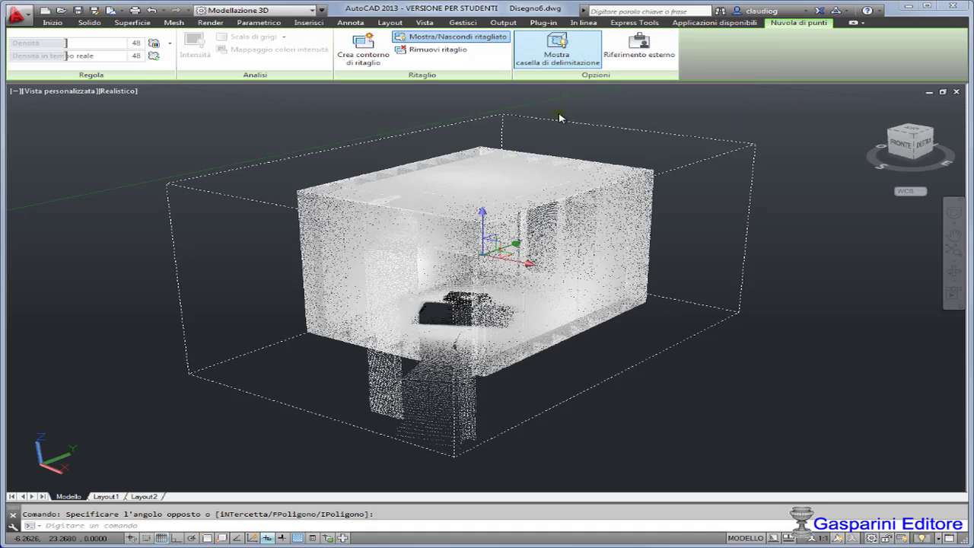
click(556, 62)
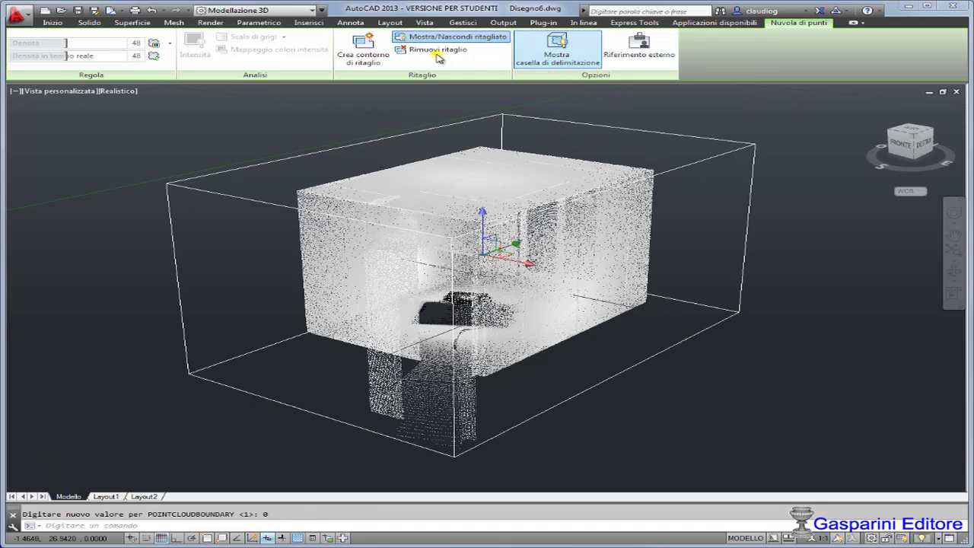
Try a single-colour source, revert to grey scan shading, and lower the density to 20.
click(170, 44)
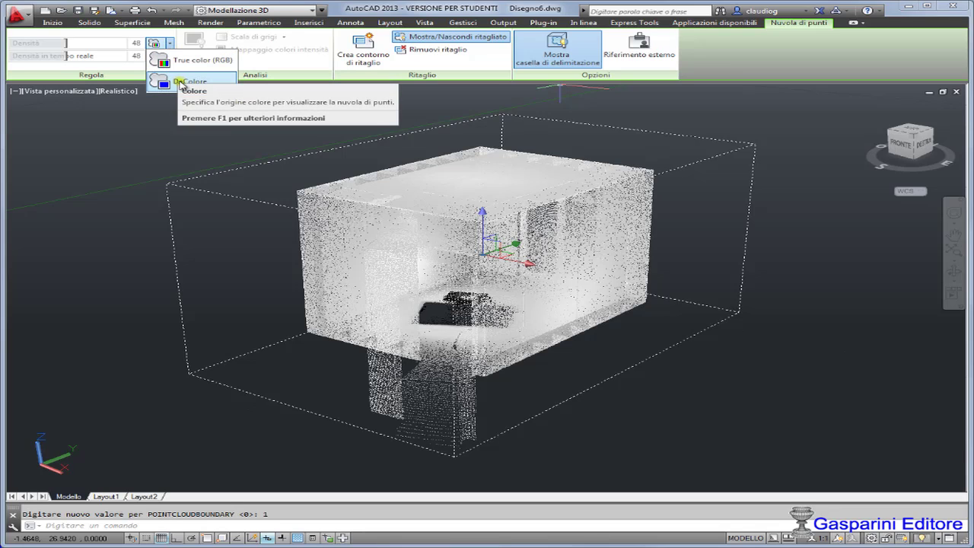
click(181, 82)
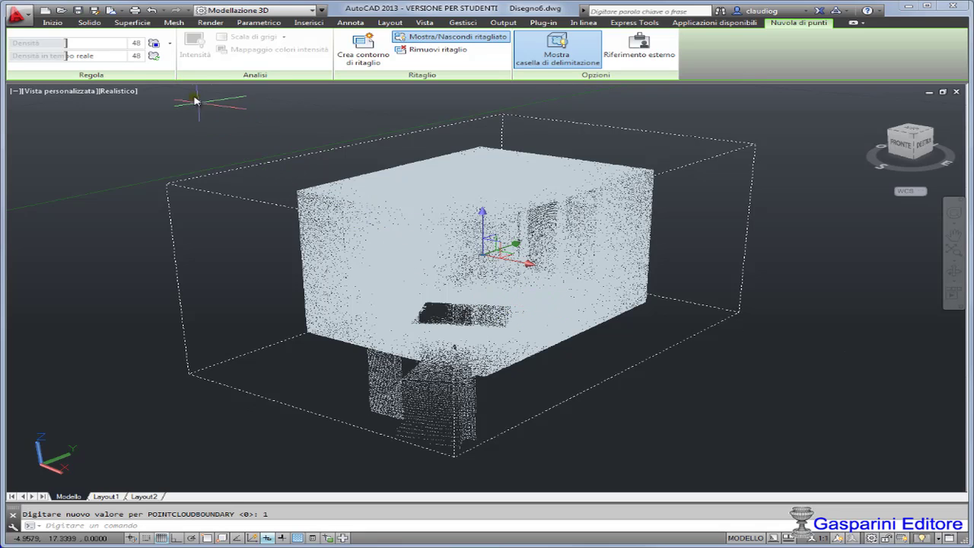
click(172, 48)
click(177, 64)
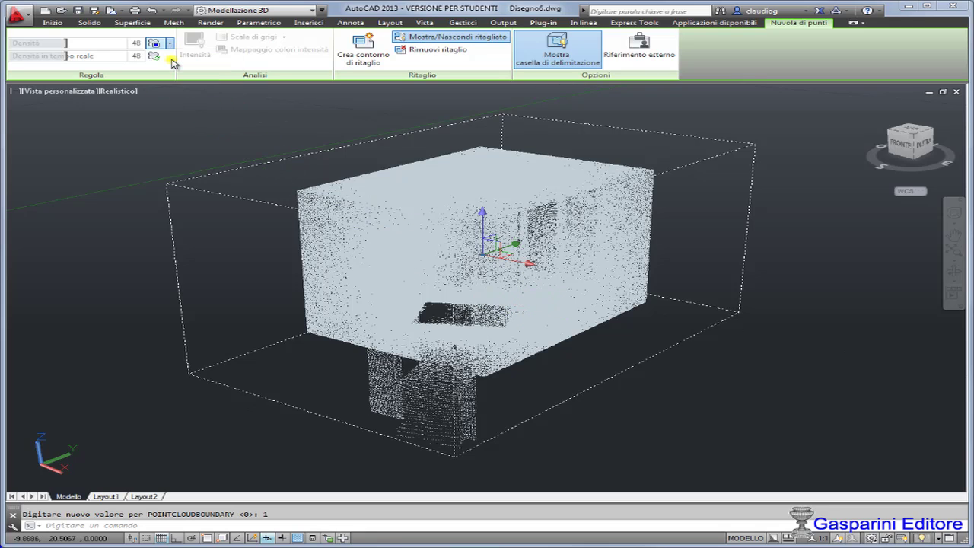
mouse_move(70, 44)
mouse_down()
mouse_move(35, 44)
mouse_move(42, 57)
mouse_move(71, 58)
mouse_up()
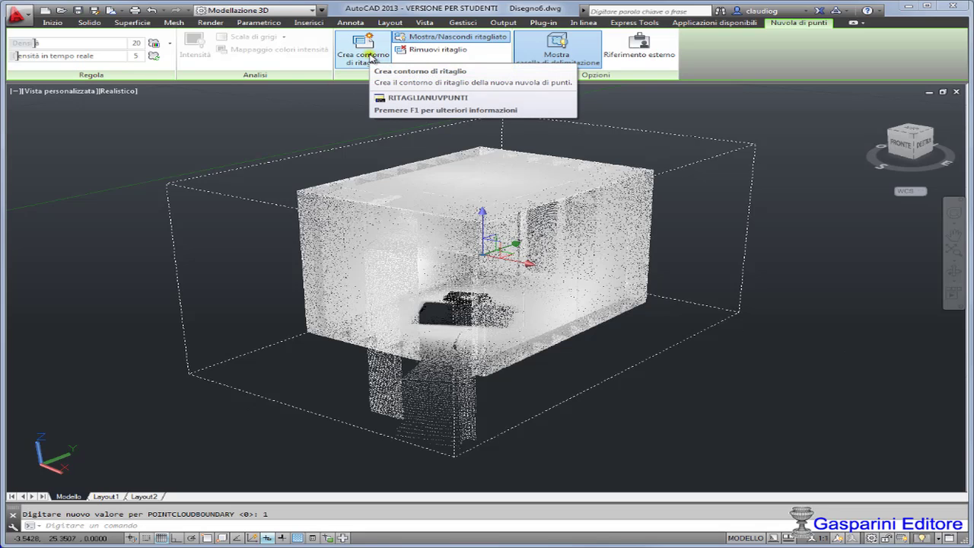
Add a default box clipping boundary and drag its corner inward to crop to one room.
click(363, 61)
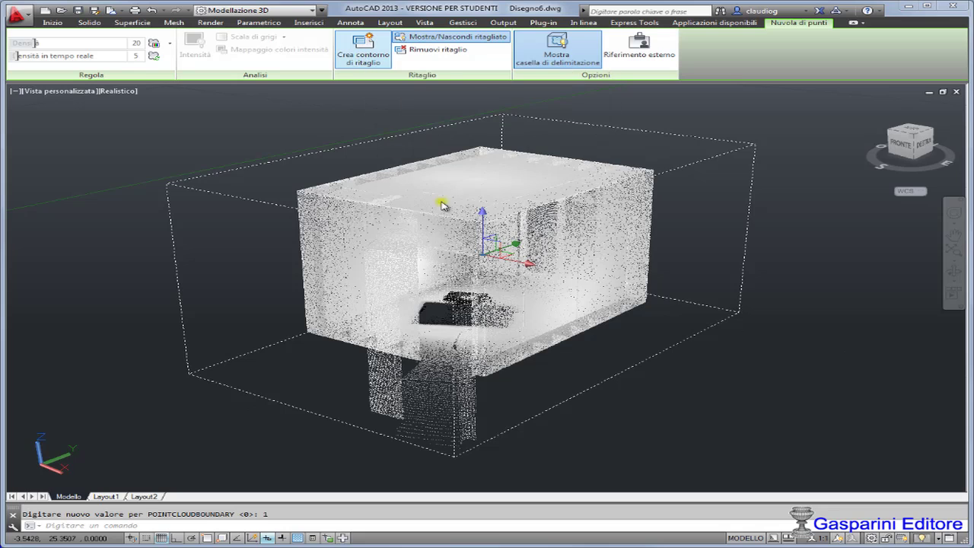
text(c)
key(Return)
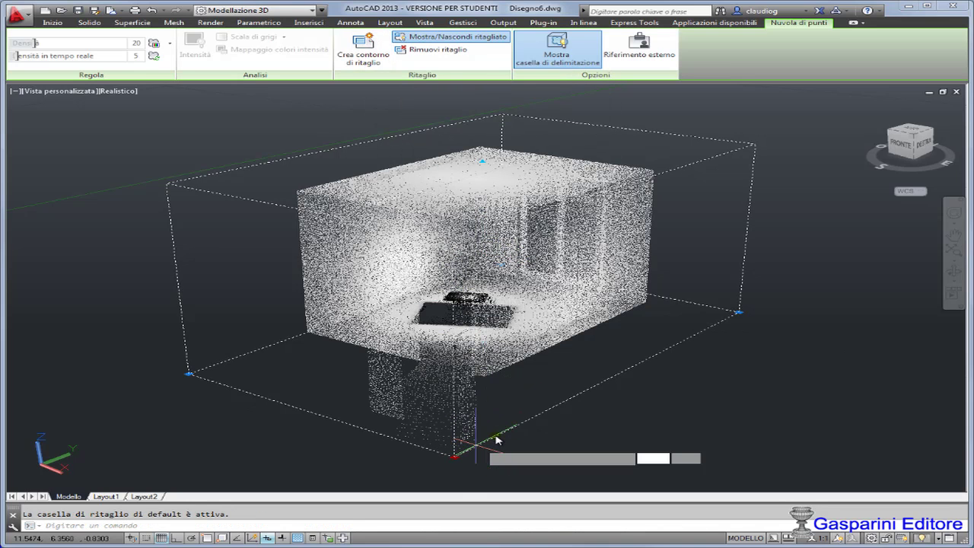
click(454, 457)
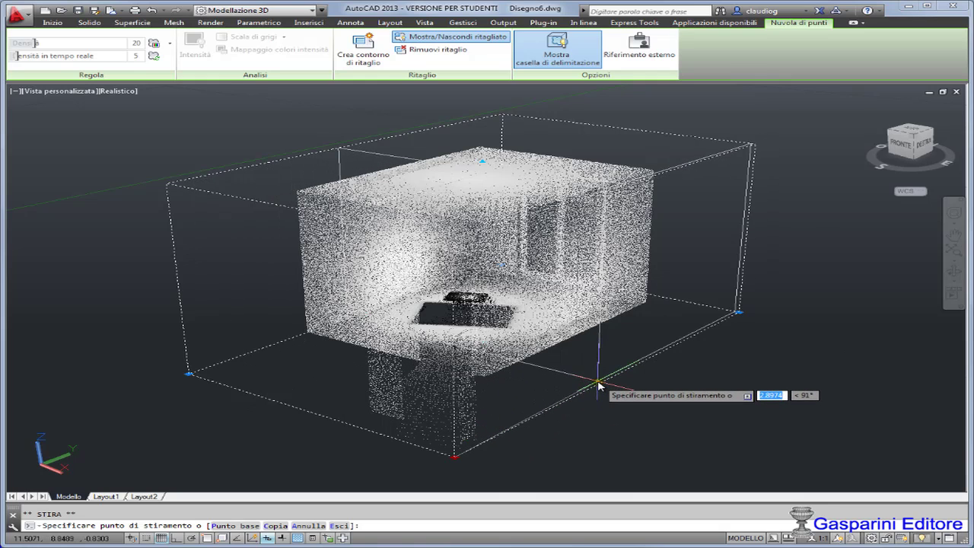
click(598, 384)
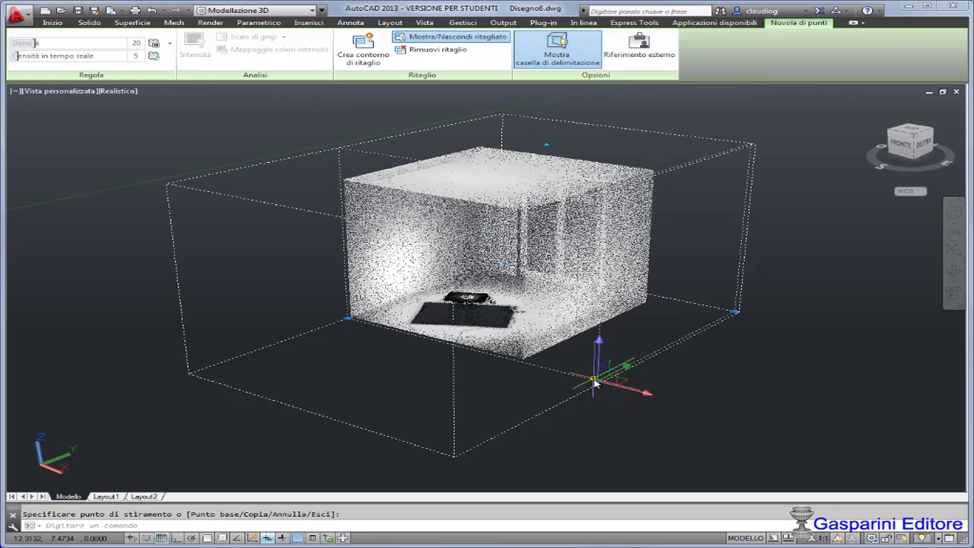
mouse_move(902, 174)
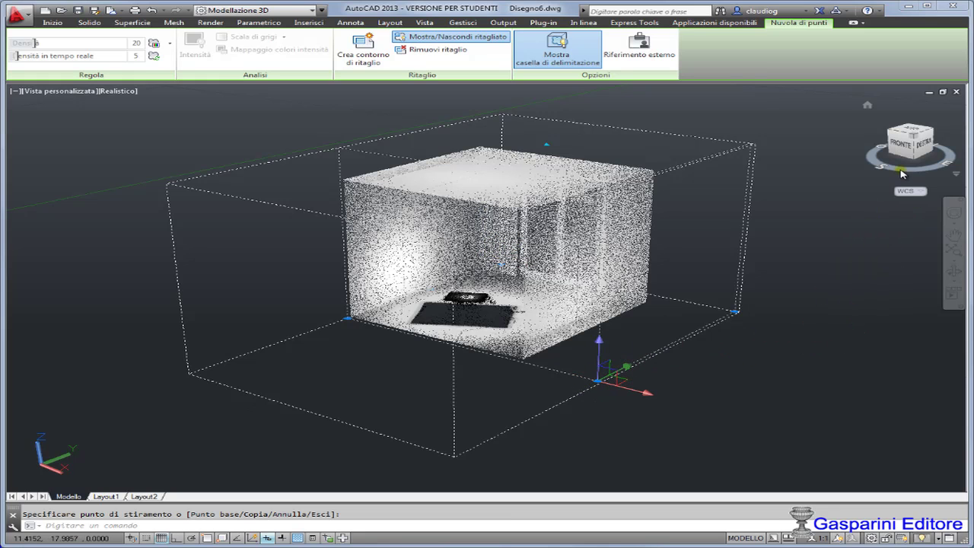
Orbit to check the cropped room from another side and pick the clipping box's top grip.
mouse_move(926, 168)
mouse_down()
mouse_move(203, 177)
mouse_move(229, 178)
mouse_move(198, 182)
mouse_move(26, 274)
mouse_move(380, 338)
mouse_up()
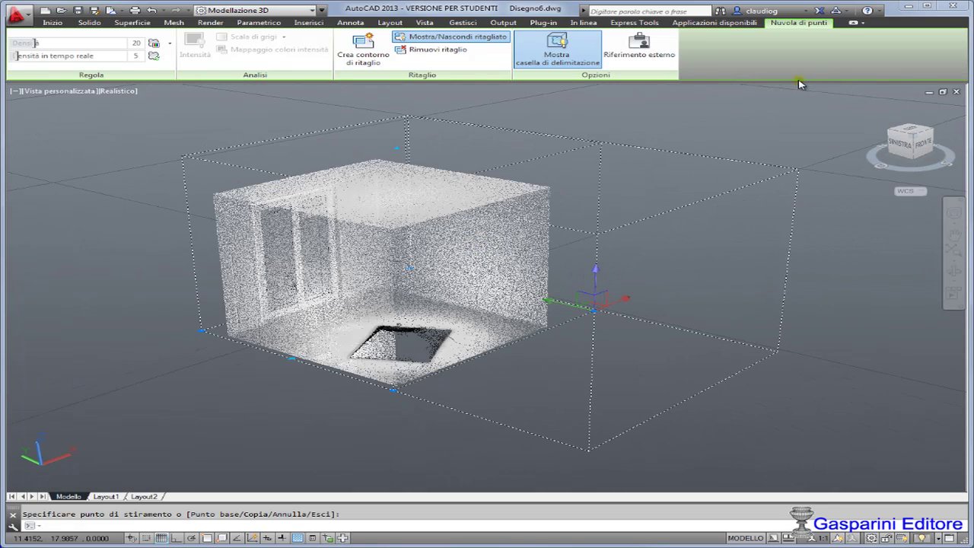
key(Escape)
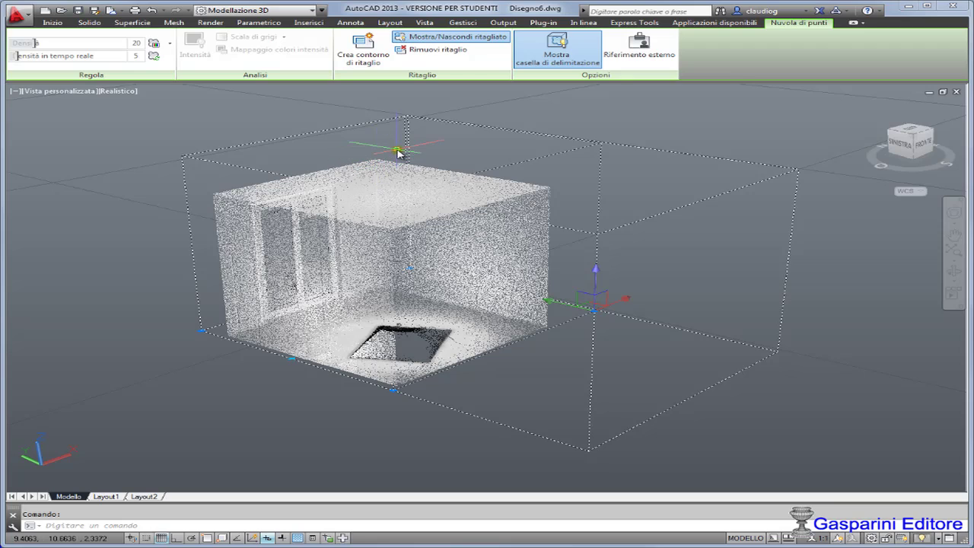
click(396, 149)
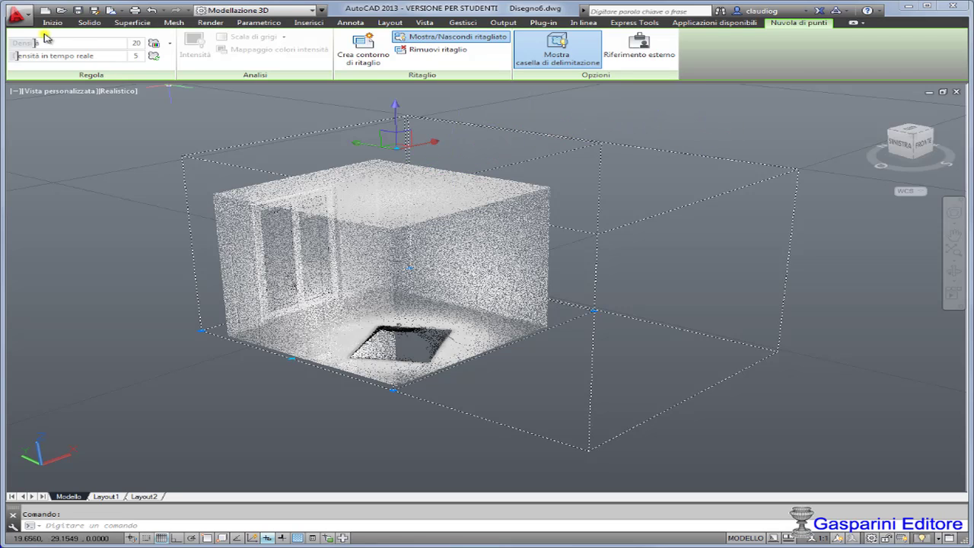
click(17, 14)
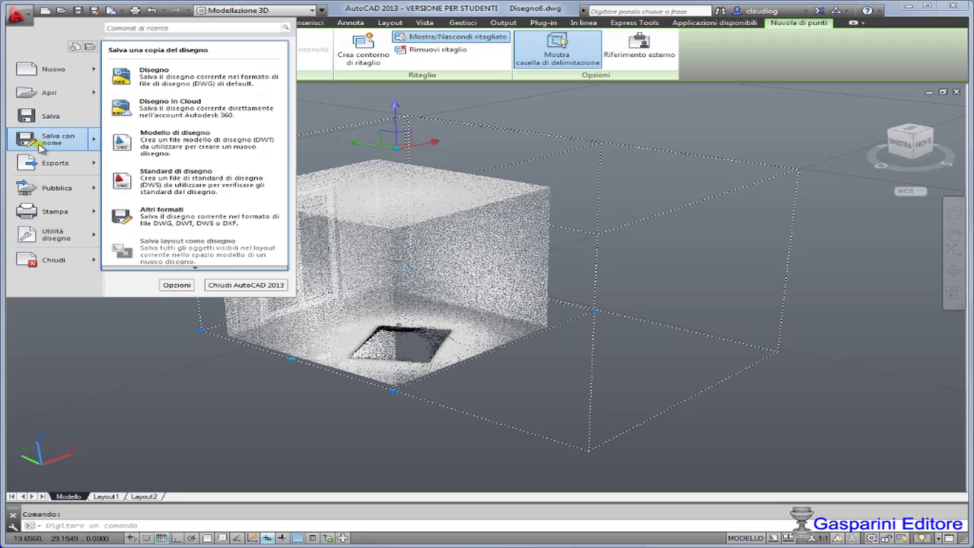
click(441, 151)
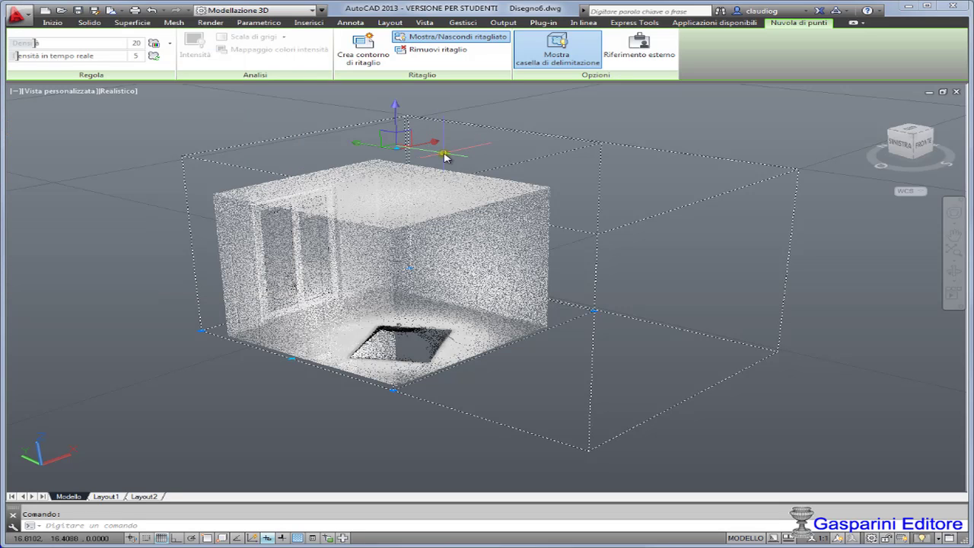